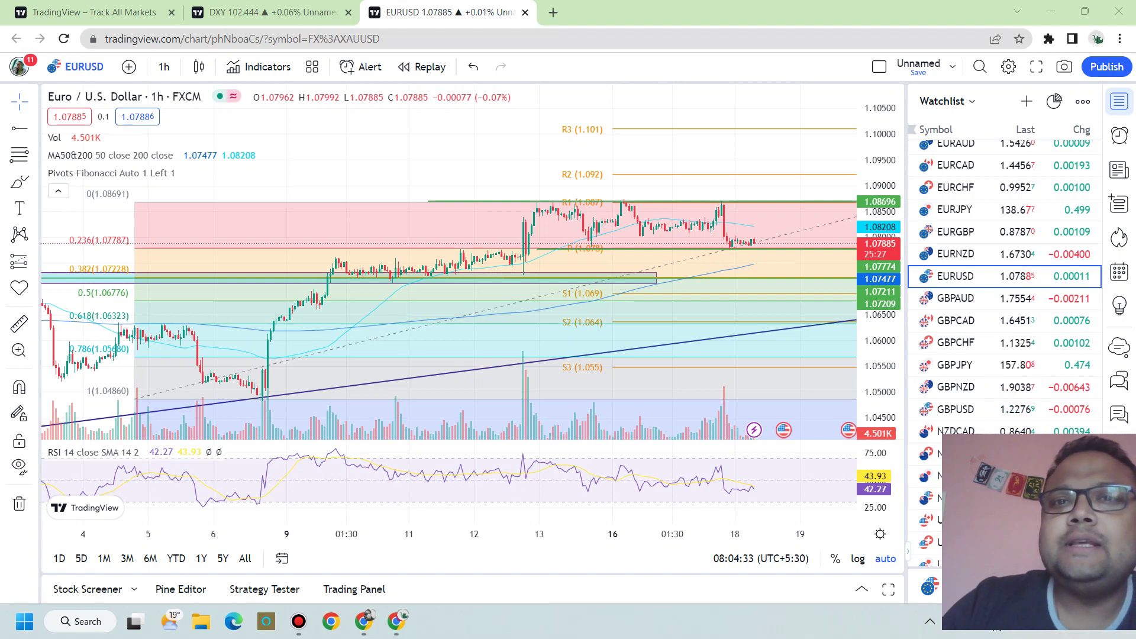
# Hand-write 1.0775 and circle the latest EURUSD candle, then clear the marks and switch to DXY
pyautogui.moveTo(692, 273)
pyautogui.mouseDown()
pyautogui.moveTo(701, 325)
pyautogui.moveTo(743, 284)
pyautogui.moveTo(771, 282)
pyautogui.moveTo(783, 312)
pyautogui.mouseUp()
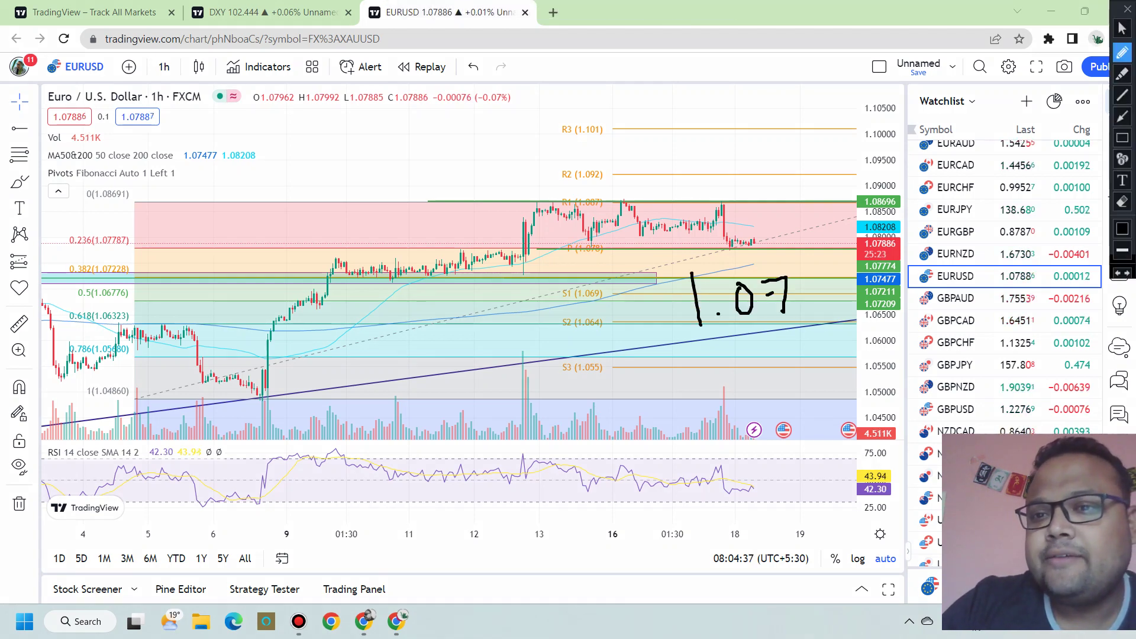
pyautogui.moveTo(827, 265); pyautogui.dragTo(824, 309)
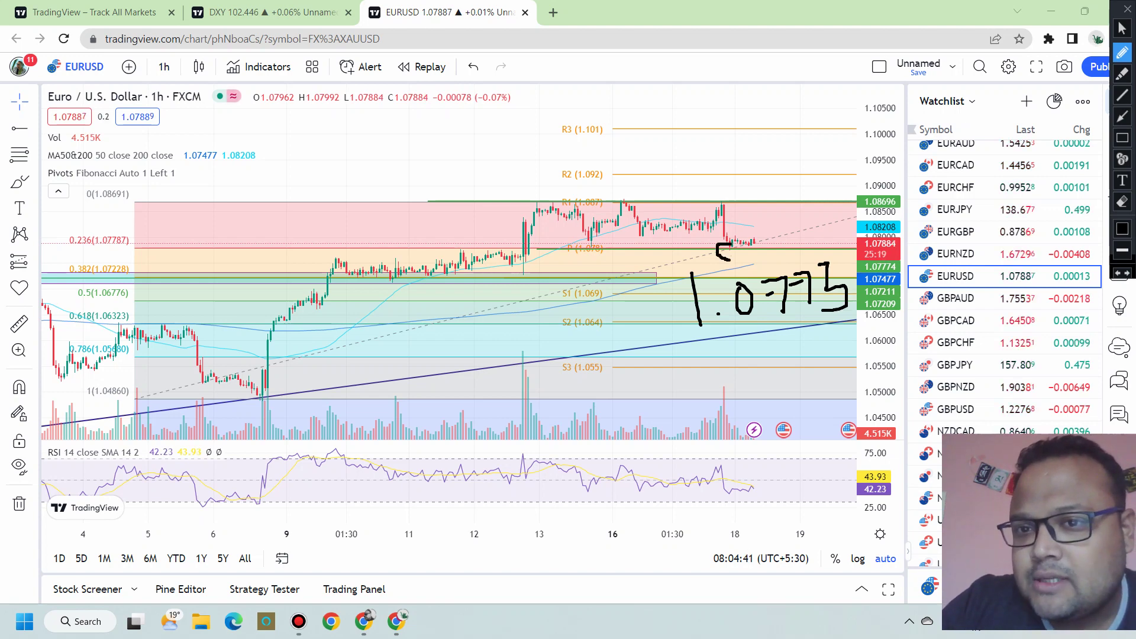
pyautogui.moveTo(729, 248); pyautogui.dragTo(734, 242)
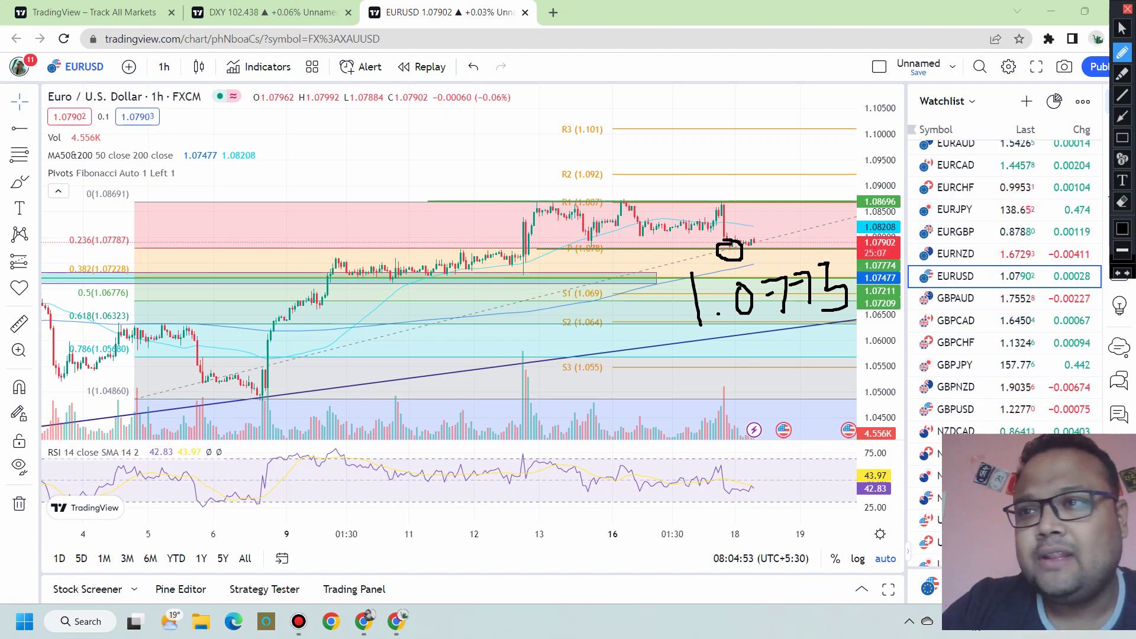
pyautogui.press('Escape')
pyautogui.hotkey('ctrl', 'shift', 'Tab')
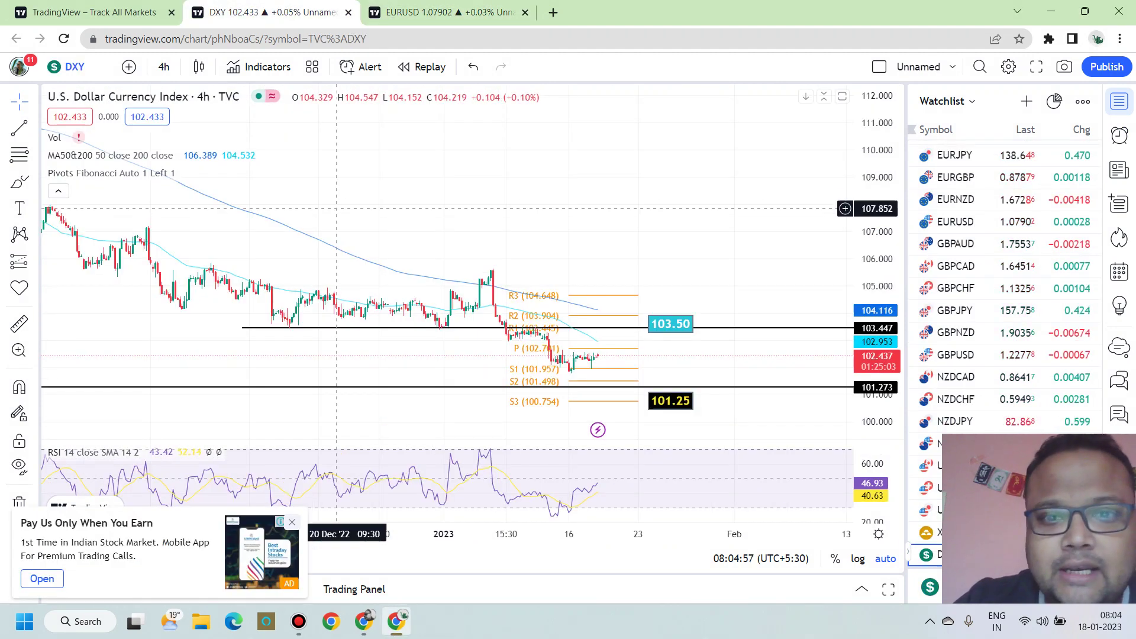
# Zoom and pan the DXY 4h chart back to earlier bars, then open the timeframe list
pyautogui.scroll(3, 481, 362)
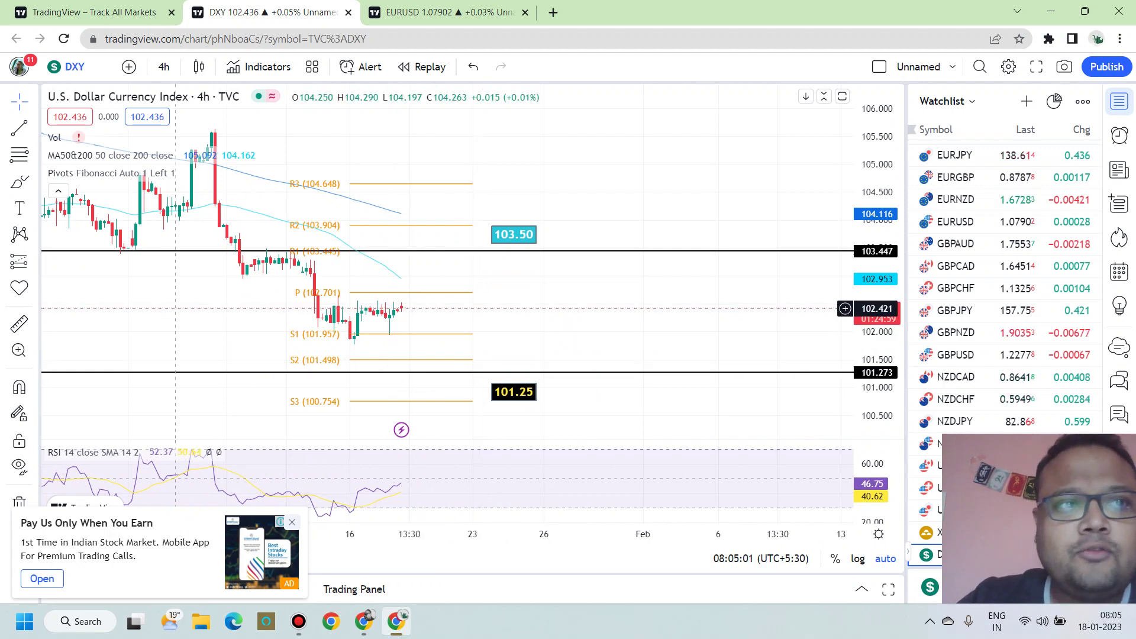
pyautogui.moveTo(172, 319); pyautogui.dragTo(446, 340)
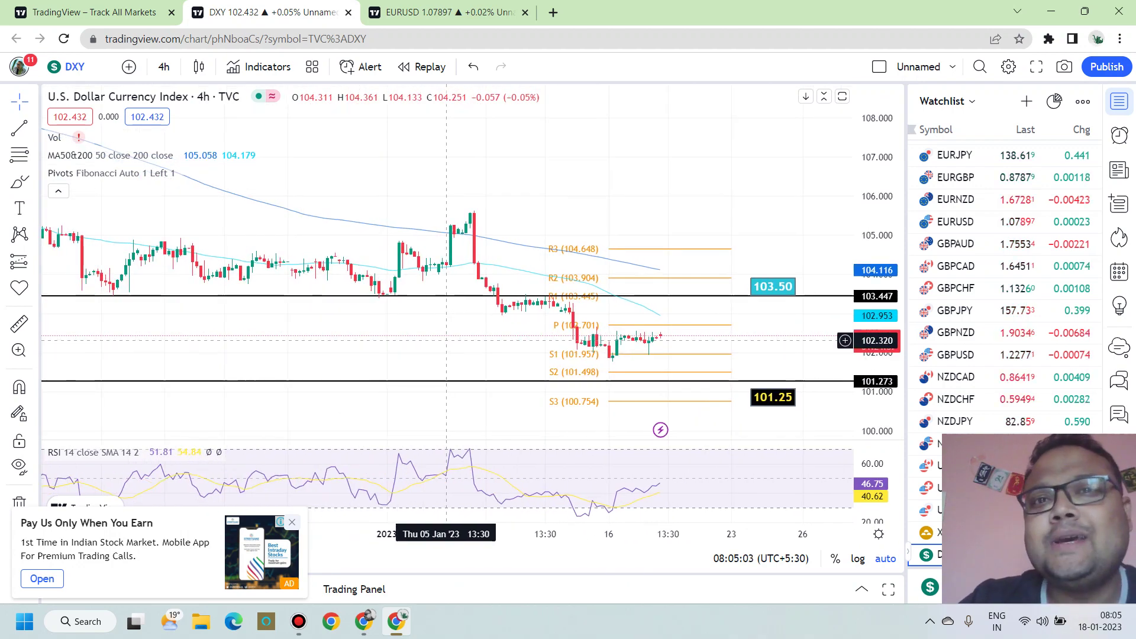
pyautogui.scroll(-3, 447, 340)
pyautogui.scroll(4, 445, 341)
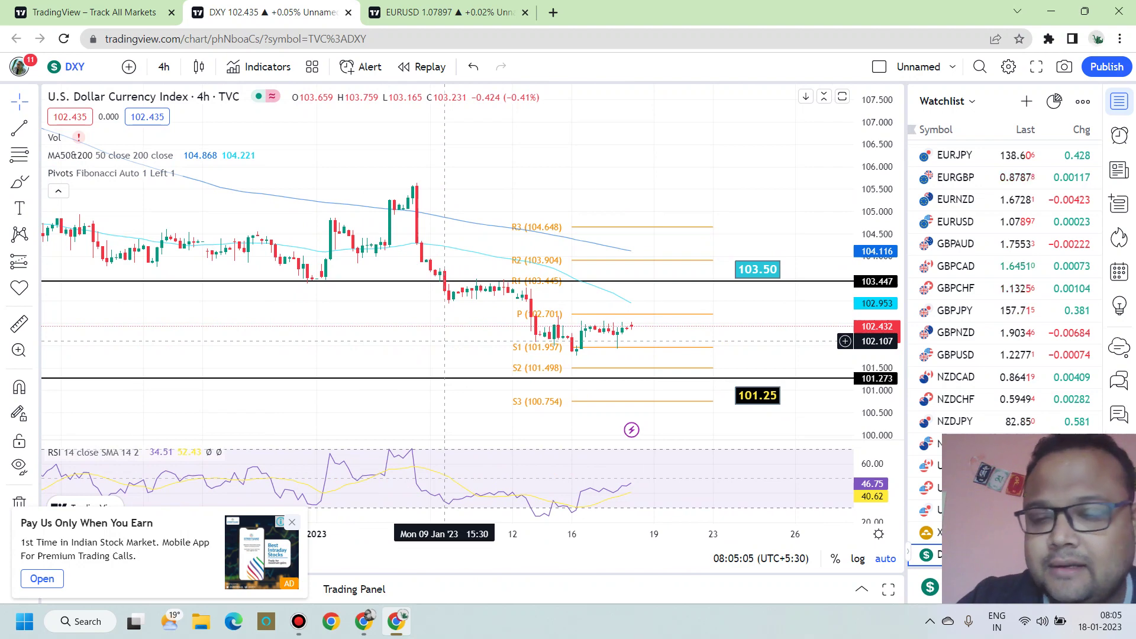
pyautogui.scroll(3, 444, 341)
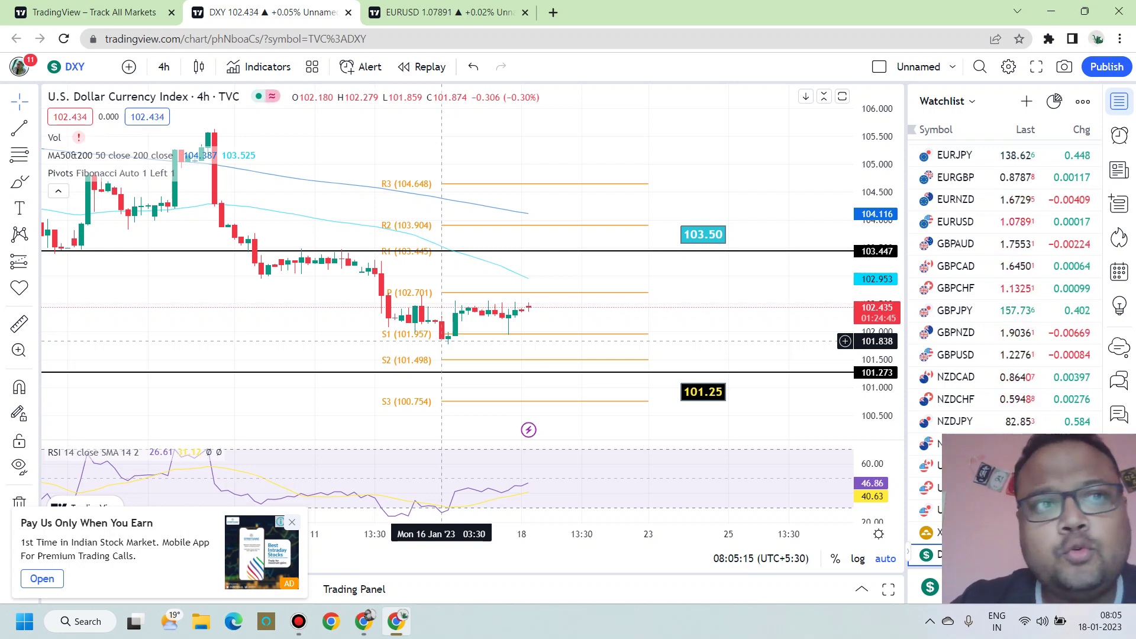
pyautogui.scroll(-3, 373, 340)
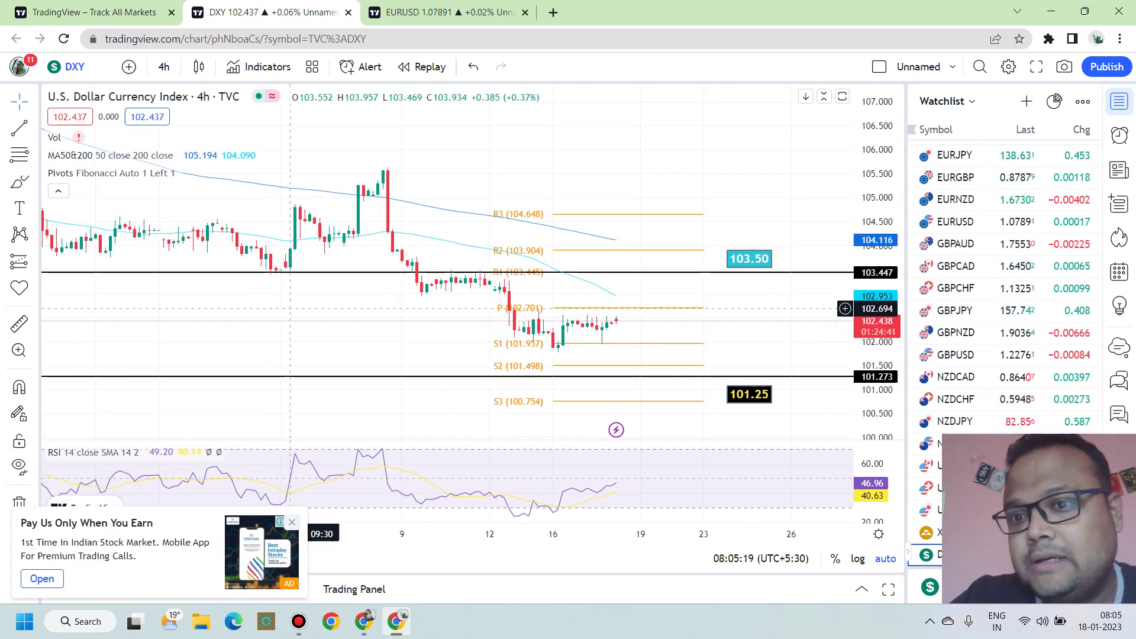
pyautogui.click(163, 66)
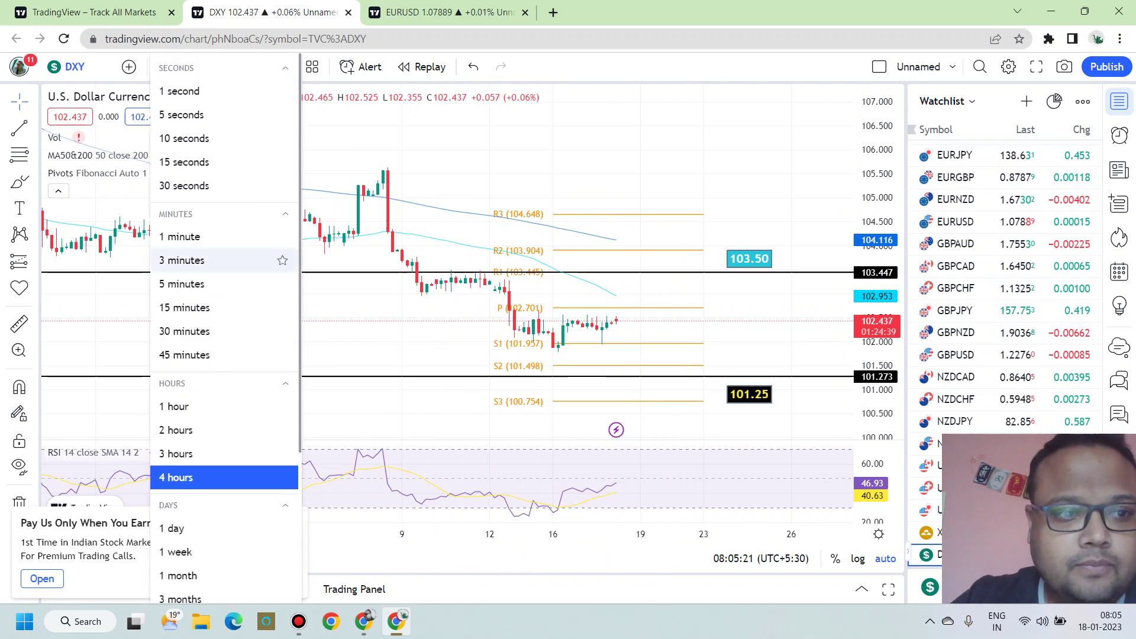
# Switch the DXY chart to the 1 day timeframe and zoom in and out on the daily bars
pyautogui.click(195, 528)
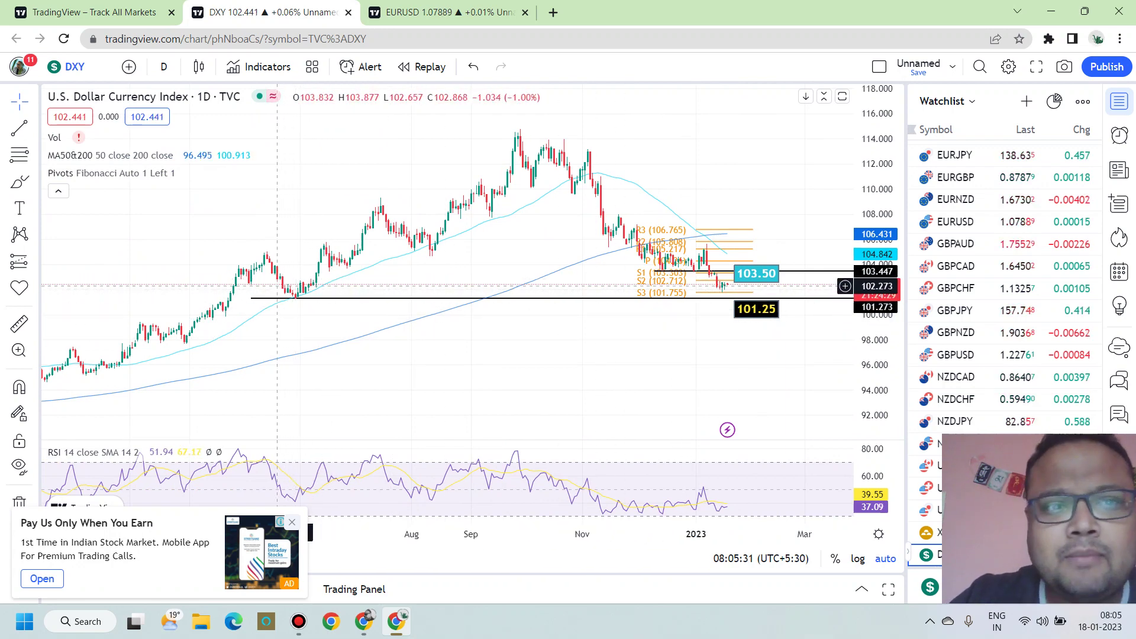
pyautogui.scroll(-2, 293, 296)
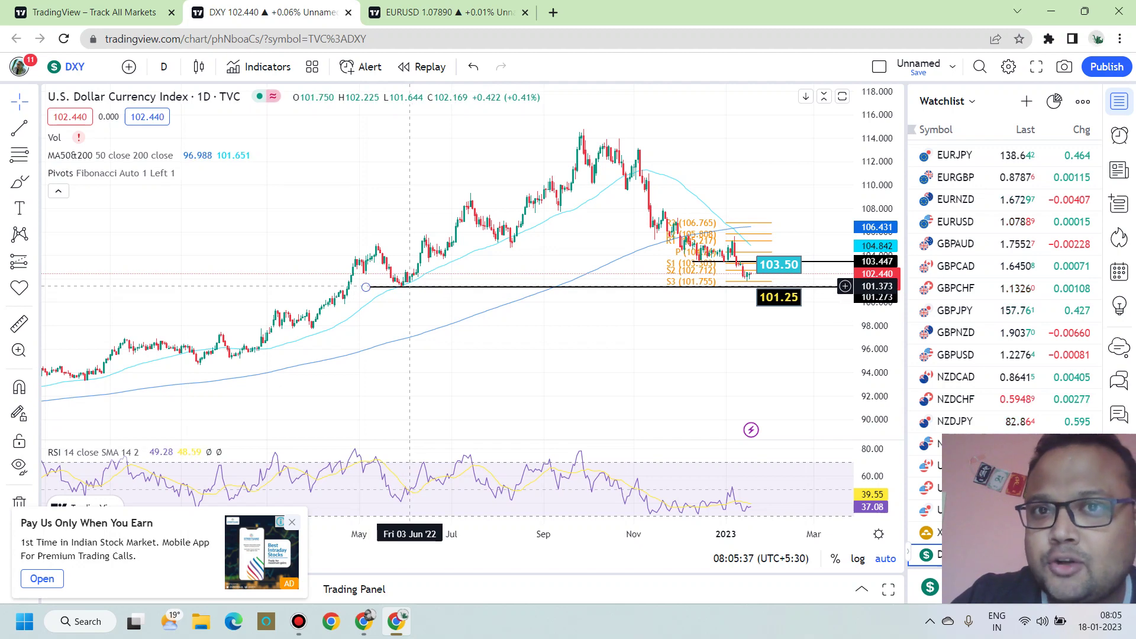
pyautogui.scroll(2, 407, 288)
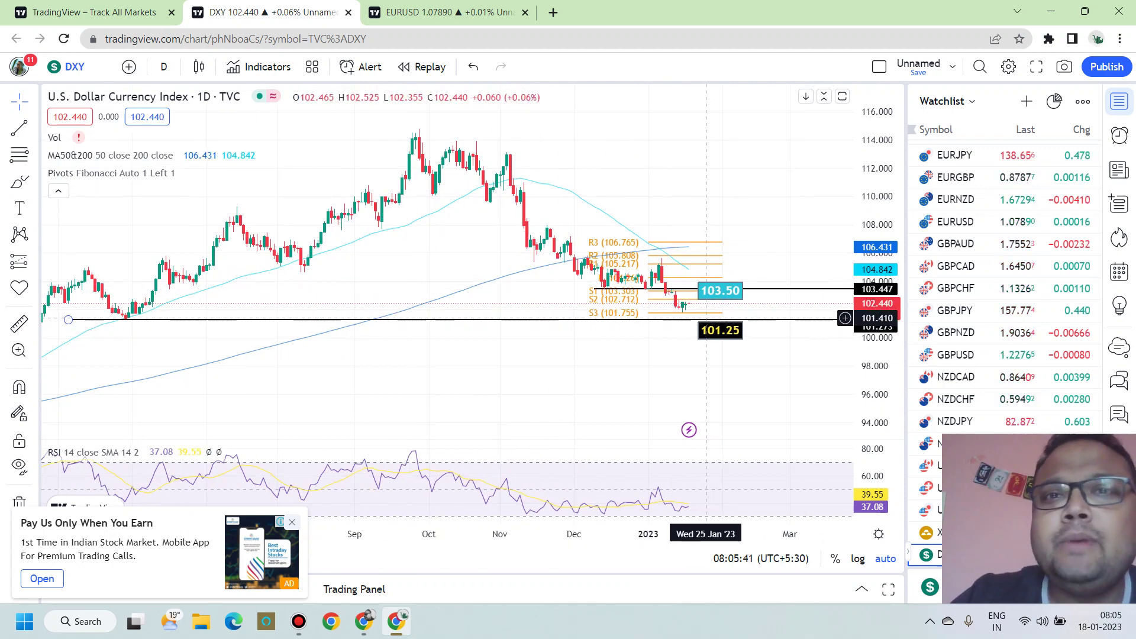
pyautogui.scroll(-2, 706, 318)
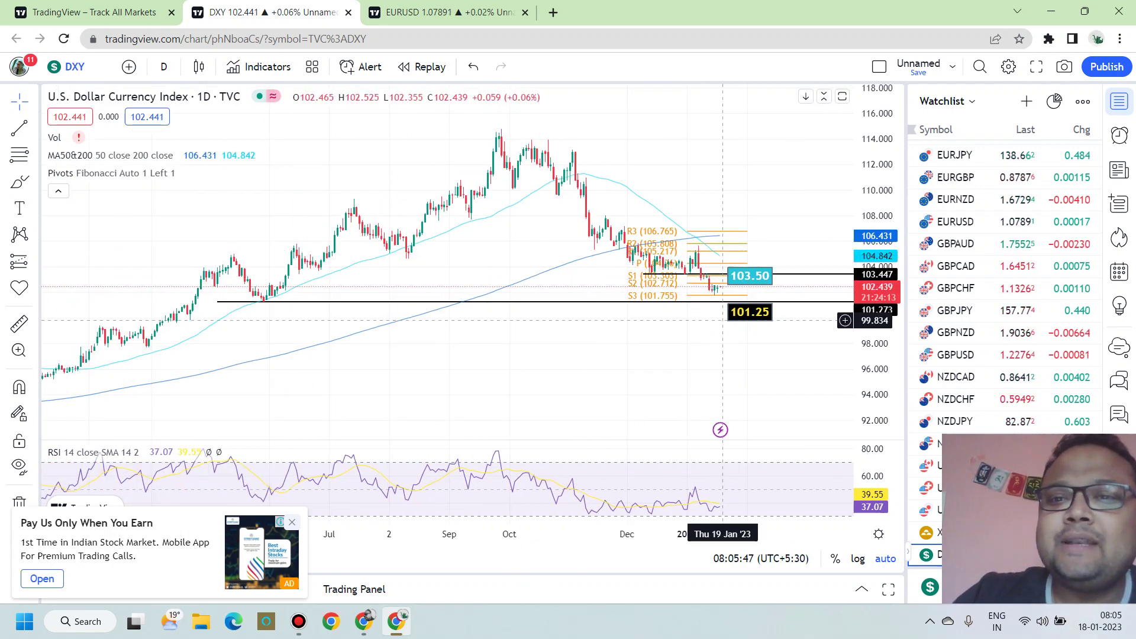
pyautogui.scroll(3, 714, 321)
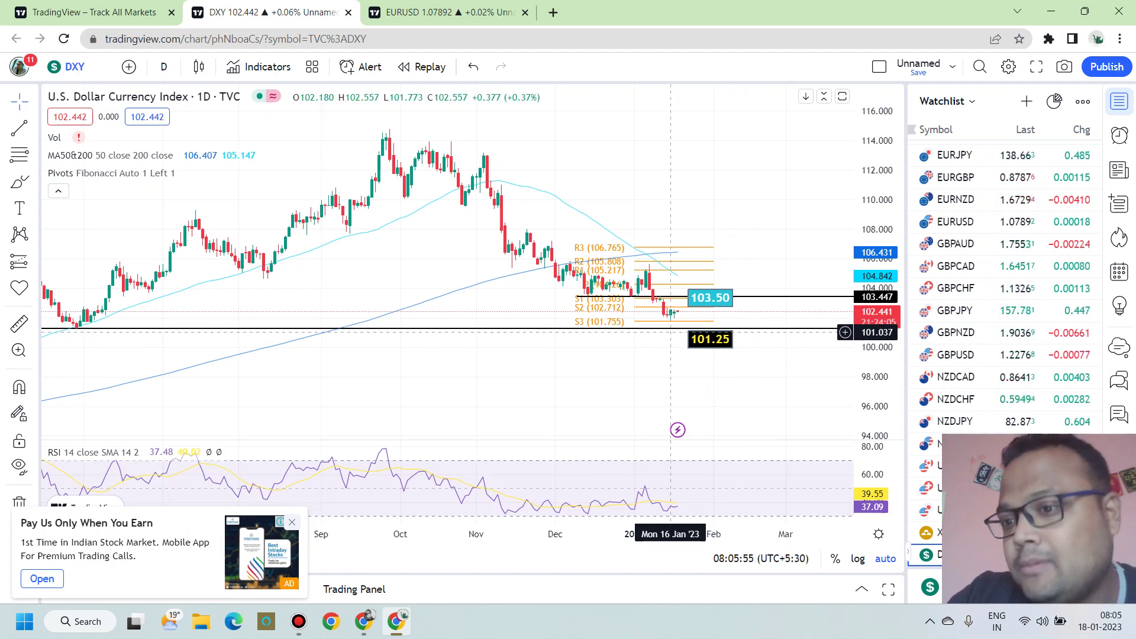
# Back on EURUSD 1h, freehand-extend a level across recent candles and write a price above R3
pyautogui.hotkey('ctrl', 'Tab')
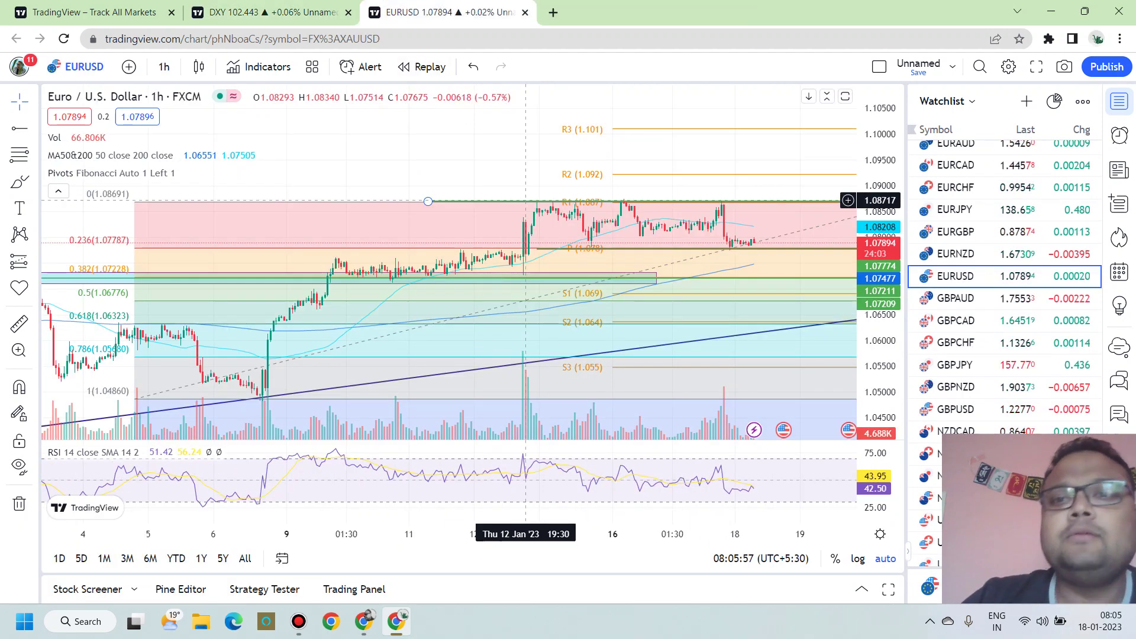
pyautogui.hotkey('ctrl', 'd')
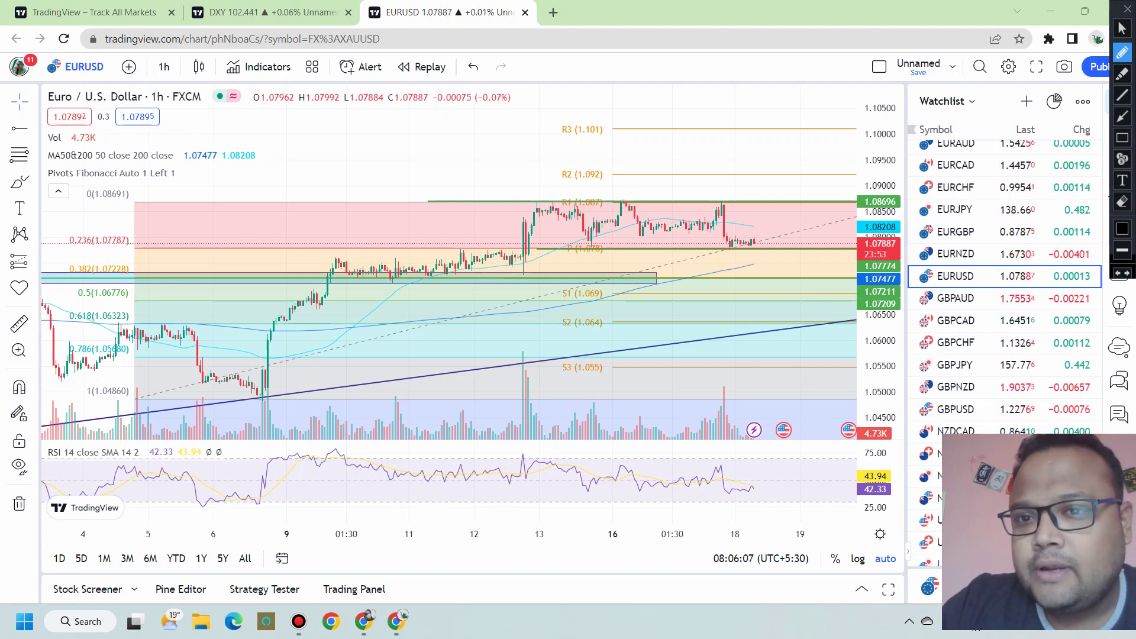
pyautogui.moveTo(719, 231); pyautogui.dragTo(769, 229)
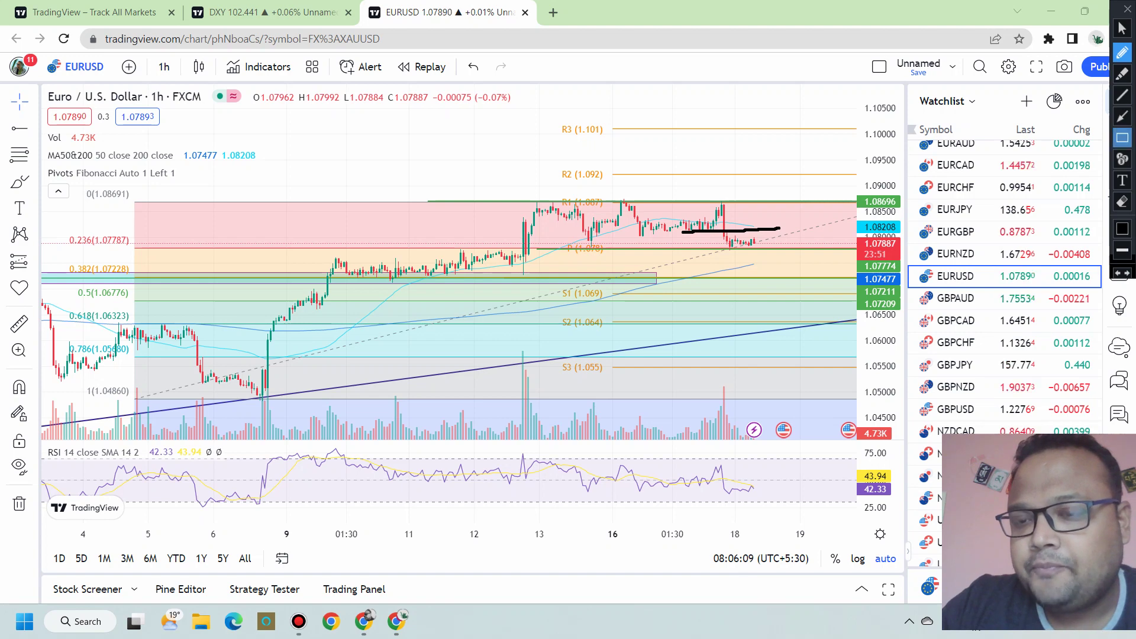
pyautogui.moveTo(722, 110); pyautogui.dragTo(725, 142)
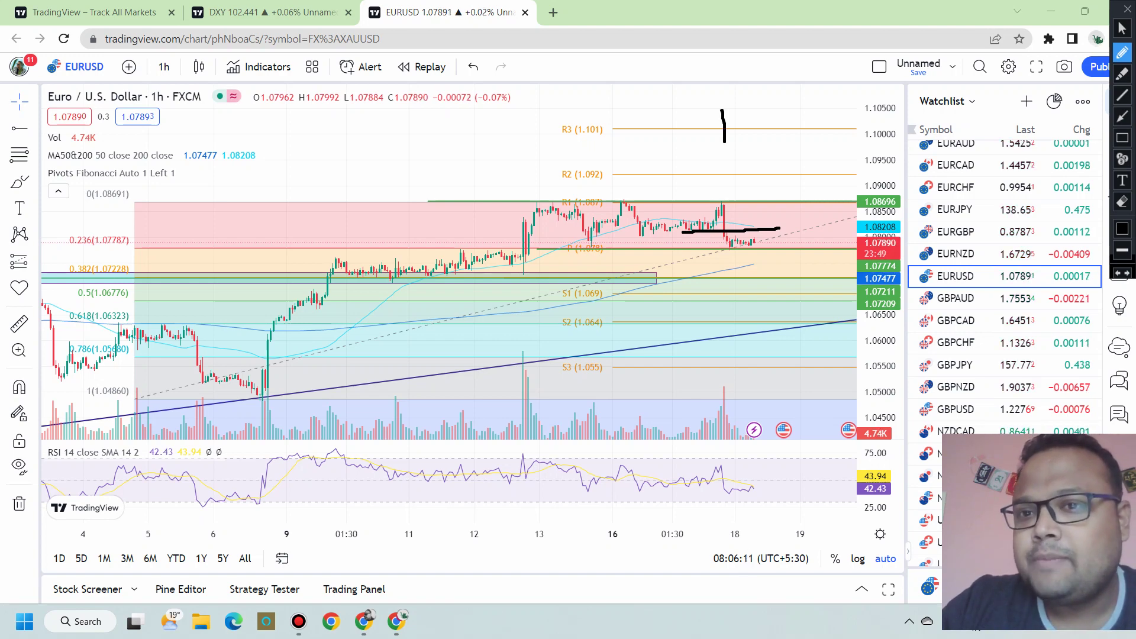
pyautogui.click(741, 134)
pyautogui.moveTo(780, 96)
pyautogui.mouseDown()
pyautogui.moveTo(765, 121)
pyautogui.moveTo(782, 95)
pyautogui.moveTo(821, 94)
pyautogui.moveTo(861, 122)
pyautogui.mouseUp()
pyautogui.moveTo(869, 92); pyautogui.dragTo(887, 118)
# Handwrite a second price below 1.08, then clear all the freehand marks
pyautogui.moveTo(769, 158); pyautogui.dragTo(785, 198)
pyautogui.click(812, 188)
pyautogui.moveTo(832, 152)
pyautogui.mouseDown()
pyautogui.moveTo(824, 181)
pyautogui.moveTo(836, 154)
pyautogui.mouseUp()
pyautogui.moveTo(855, 145)
pyautogui.mouseDown()
pyautogui.moveTo(874, 176)
pyautogui.moveTo(897, 138)
pyautogui.moveTo(937, 155)
pyautogui.mouseUp()
pyautogui.press('Escape')
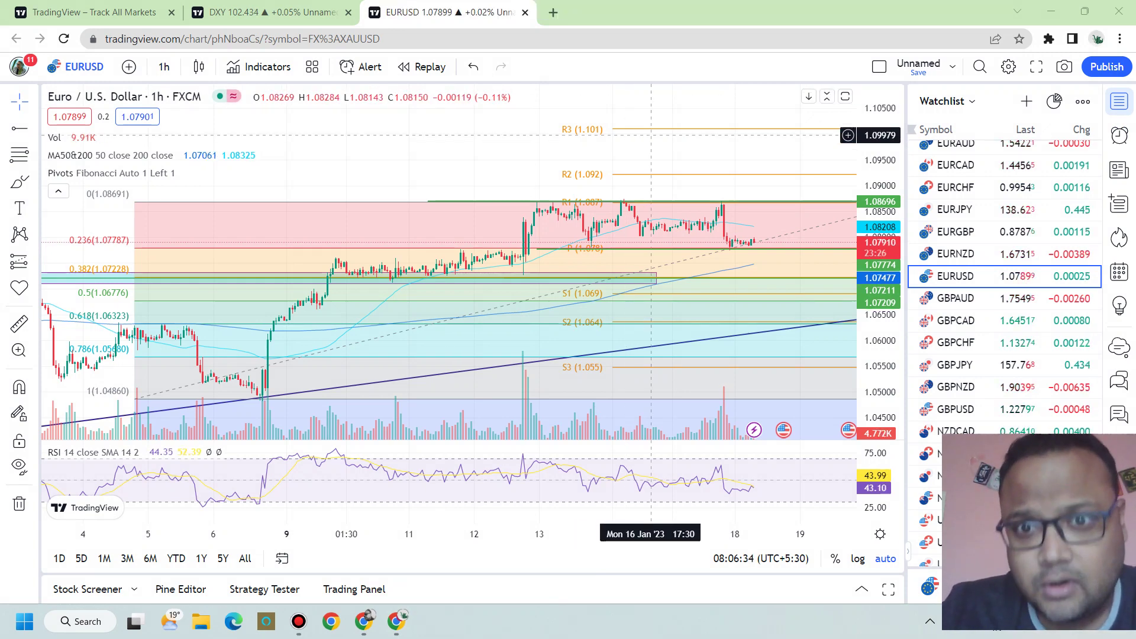
pyautogui.scroll(2, 705, 231)
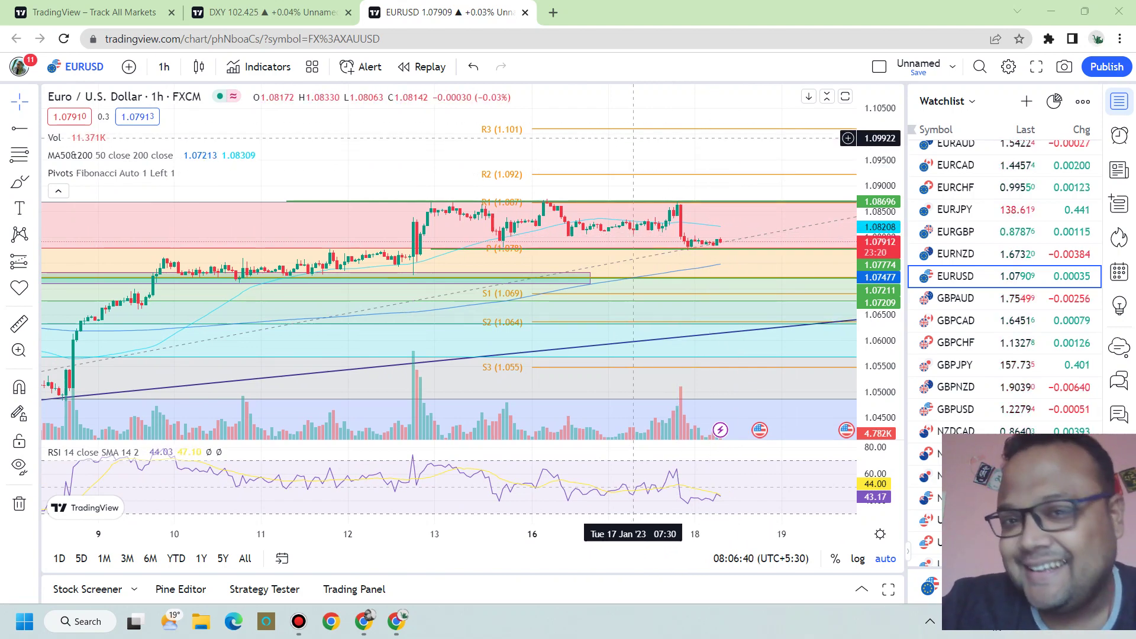
pyautogui.scroll(-1, 622, 153)
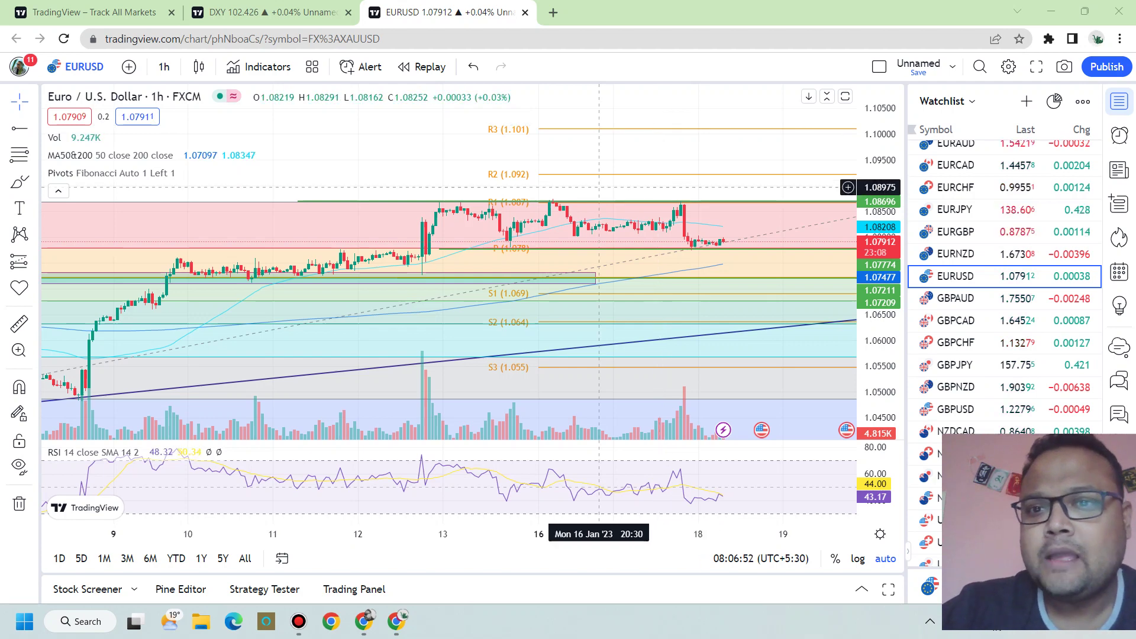
# With the annotation pen, sketch the expected dip after the latest candles and its bounce upward
pyautogui.hotkey('ctrl', 'shift', '2')
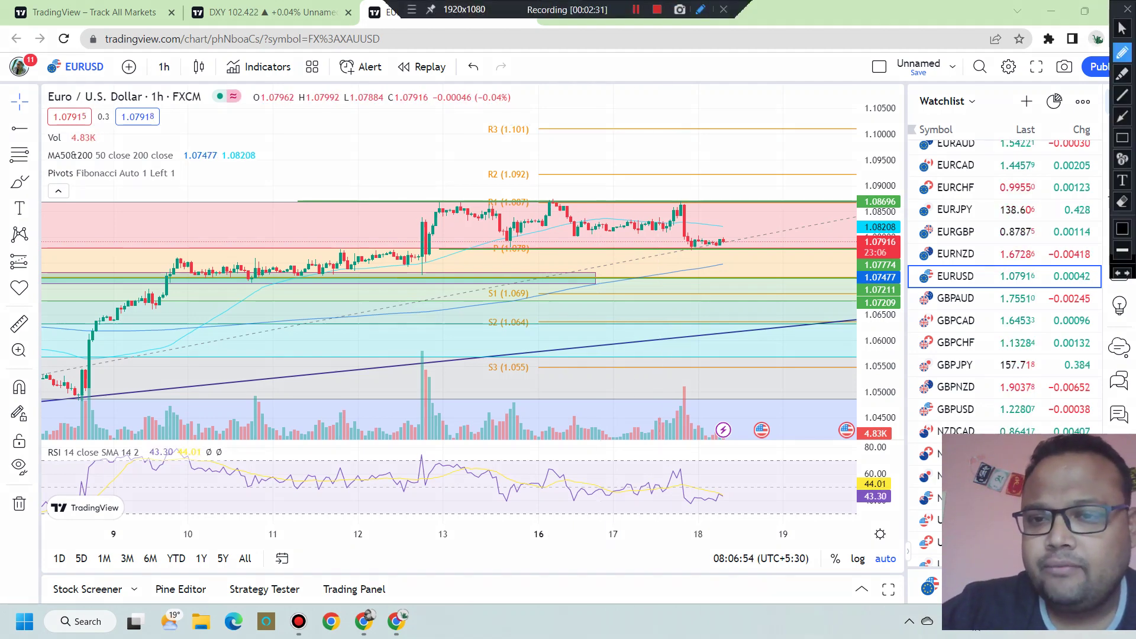
pyautogui.moveTo(710, 251); pyautogui.dragTo(729, 270)
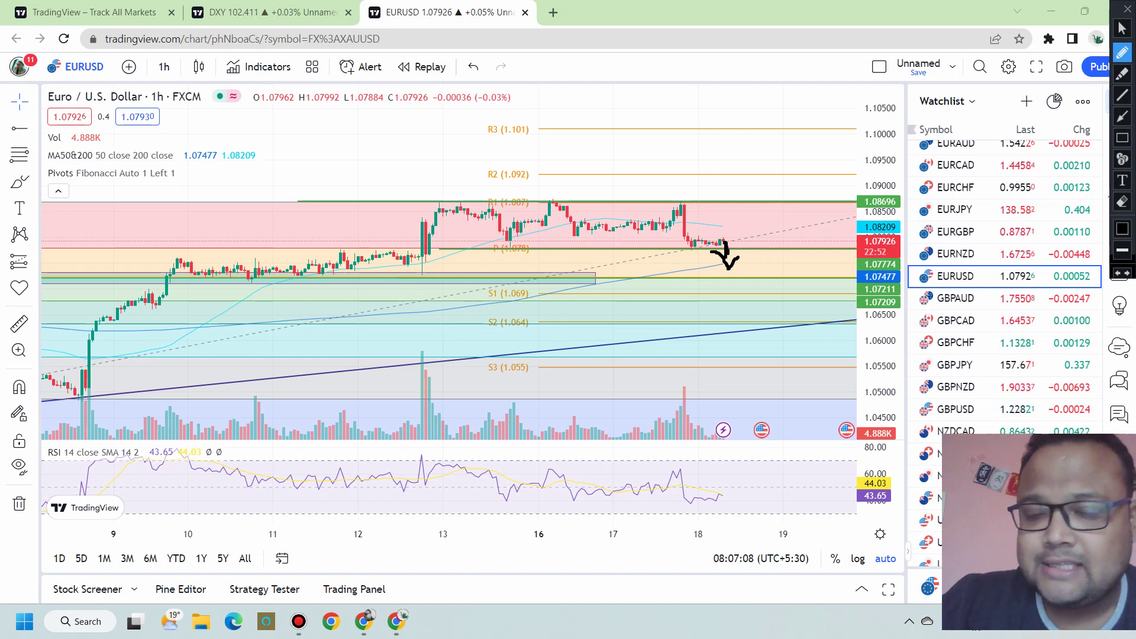
pyautogui.moveTo(744, 266); pyautogui.dragTo(763, 242)
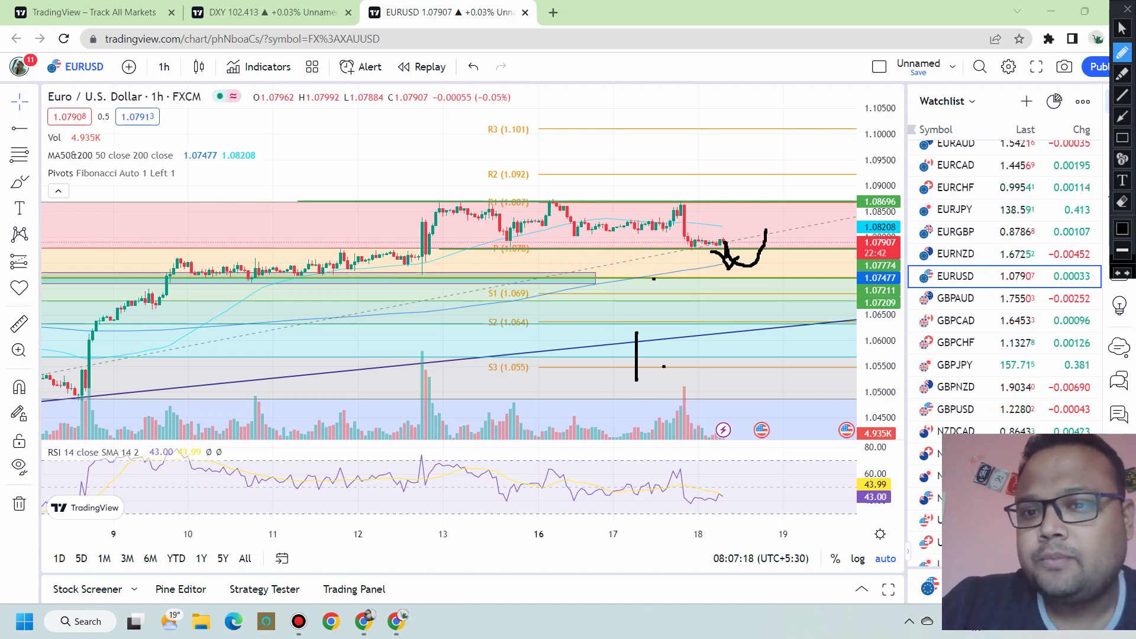
# Write and circle the 1.0720 target, then clear the sketches and close the pen
pyautogui.moveTo(733, 336); pyautogui.dragTo(760, 356)
pyautogui.moveTo(765, 338); pyautogui.dragTo(764, 353)
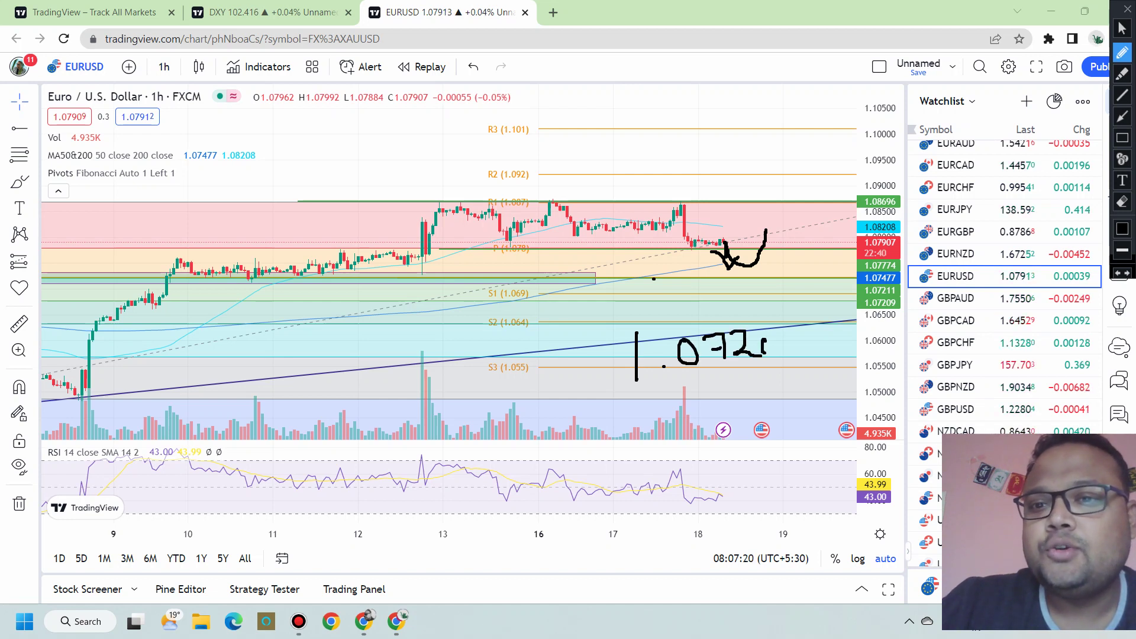
pyautogui.moveTo(740, 276)
pyautogui.mouseDown()
pyautogui.moveTo(769, 277)
pyautogui.moveTo(725, 278)
pyautogui.mouseUp()
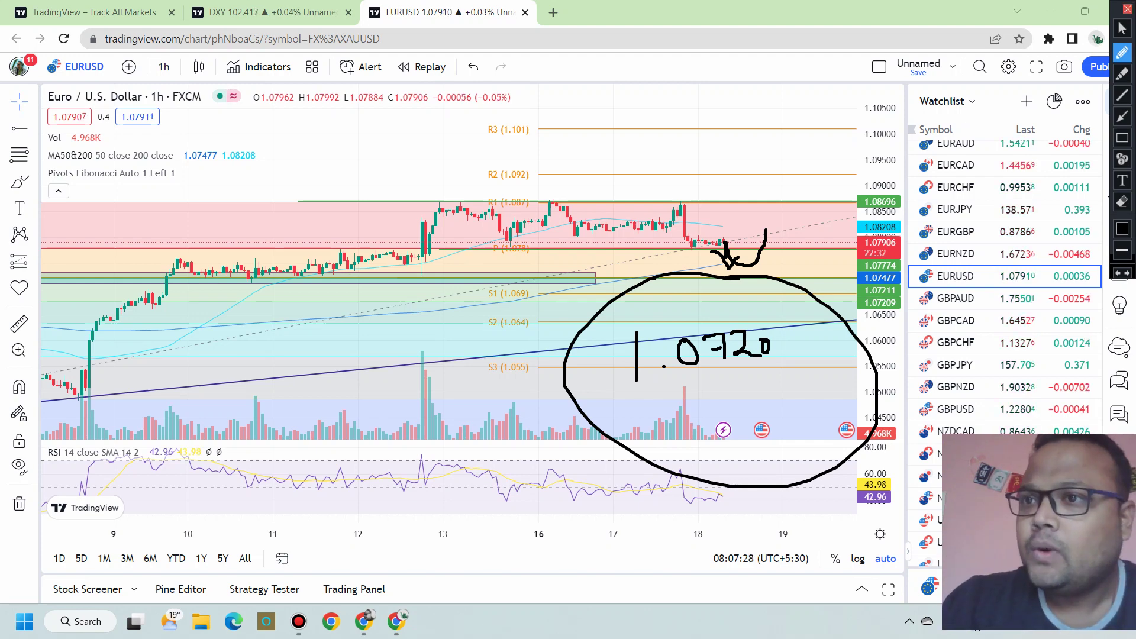
pyautogui.press('Escape')
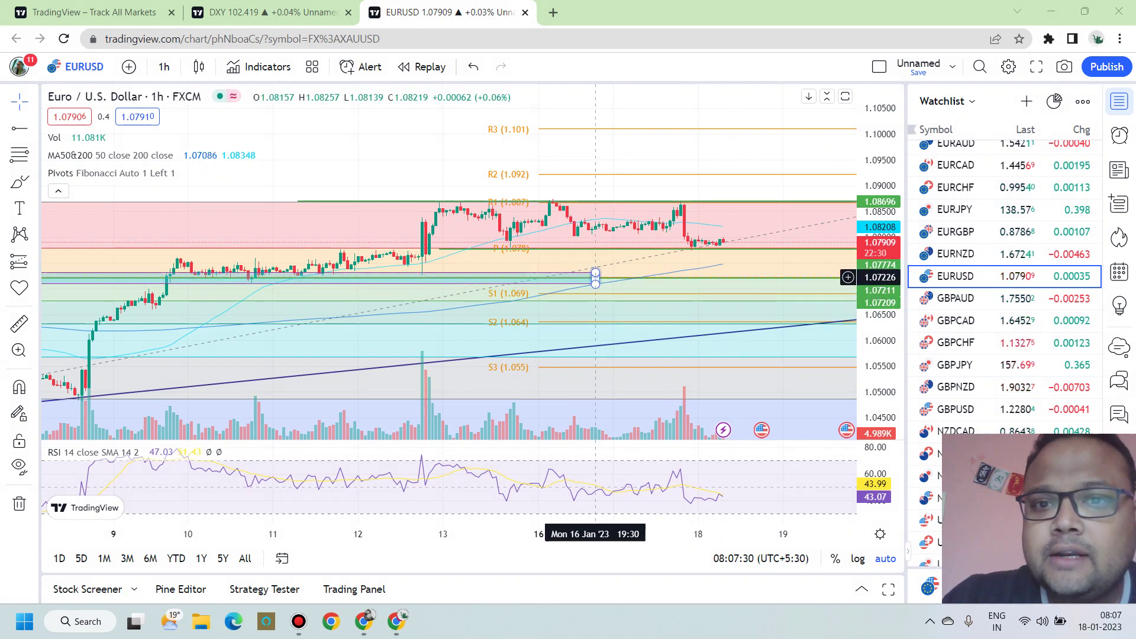
# Stretch the support zone rectangle to the latest candles and sketch the expected bounce off it
pyautogui.moveTo(597, 279); pyautogui.dragTo(822, 267)
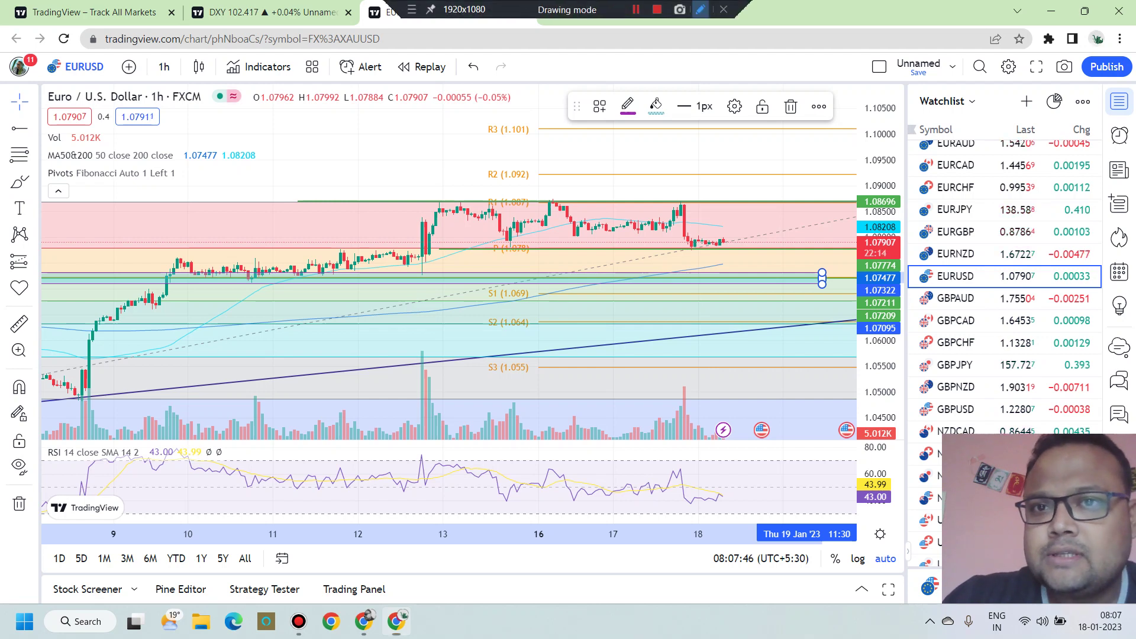
pyautogui.hotkey('ctrl', 'shift', 'p')
pyautogui.moveTo(734, 271); pyautogui.dragTo(774, 253)
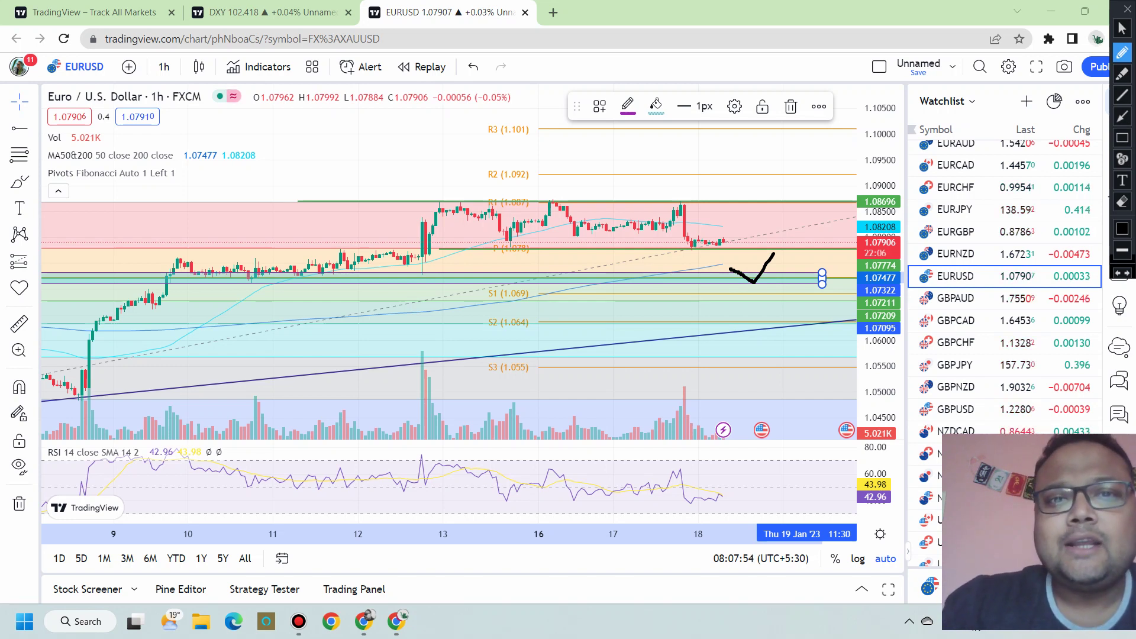
# Circle the 13 Jan highs, the 16 Jan high and the most recent swing high
pyautogui.moveTo(424, 187); pyautogui.dragTo(459, 184)
pyautogui.moveTo(539, 191); pyautogui.dragTo(560, 193)
pyautogui.moveTo(669, 188); pyautogui.dragTo(692, 205)
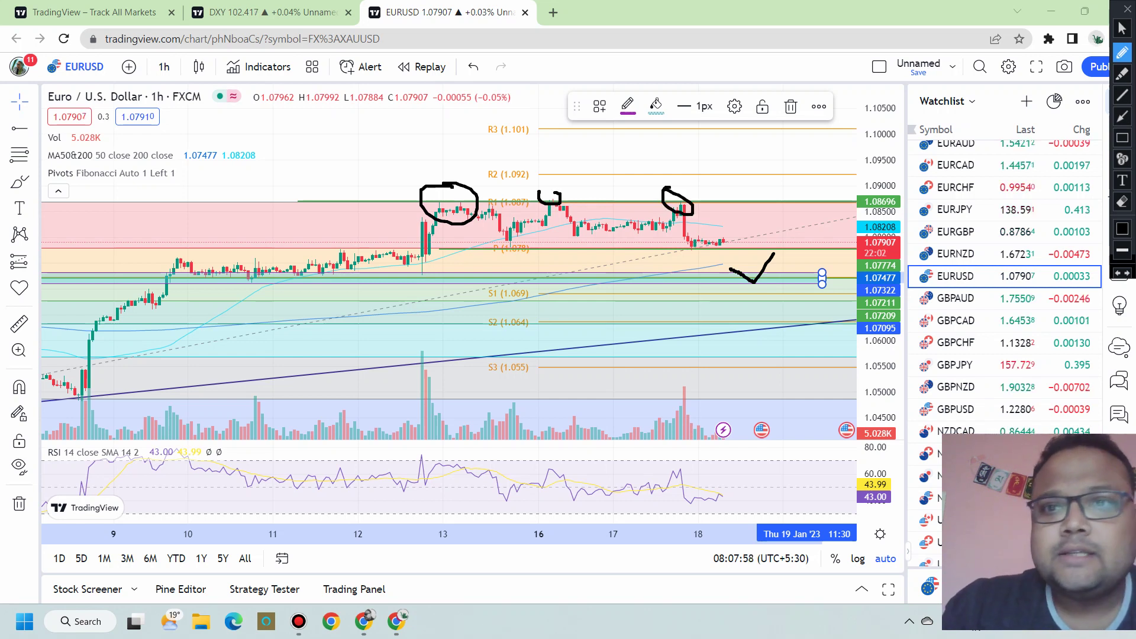
# Write and circle a price figure near S2, then wipe all freehand marks and close the pen
pyautogui.moveTo(483, 318)
pyautogui.mouseDown()
pyautogui.moveTo(482, 351)
pyautogui.moveTo(514, 353)
pyautogui.mouseUp()
pyautogui.moveTo(532, 311); pyautogui.dragTo(528, 338)
pyautogui.moveTo(571, 306)
pyautogui.mouseDown()
pyautogui.moveTo(586, 351)
pyautogui.moveTo(636, 334)
pyautogui.mouseUp()
pyautogui.moveTo(666, 252)
pyautogui.mouseDown()
pyautogui.moveTo(423, 239)
pyautogui.moveTo(622, 258)
pyautogui.mouseUp()
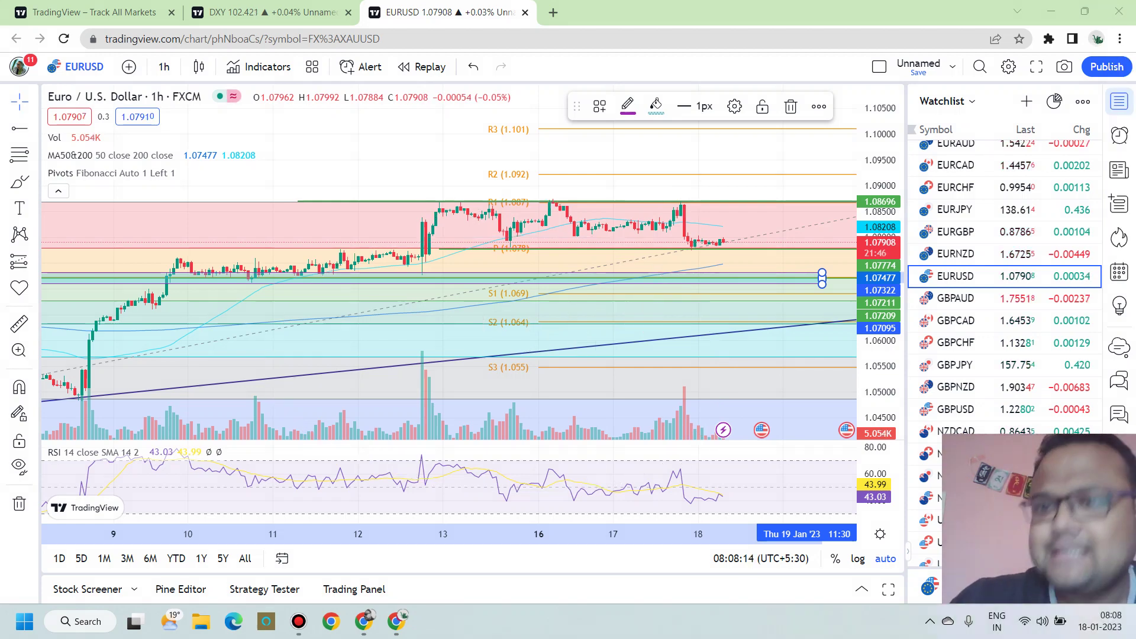
pyautogui.press('Escape')
# Draw a pink Path arrow from the latest candle up above the red zone, then back toward 1.083
pyautogui.click(34, 128)
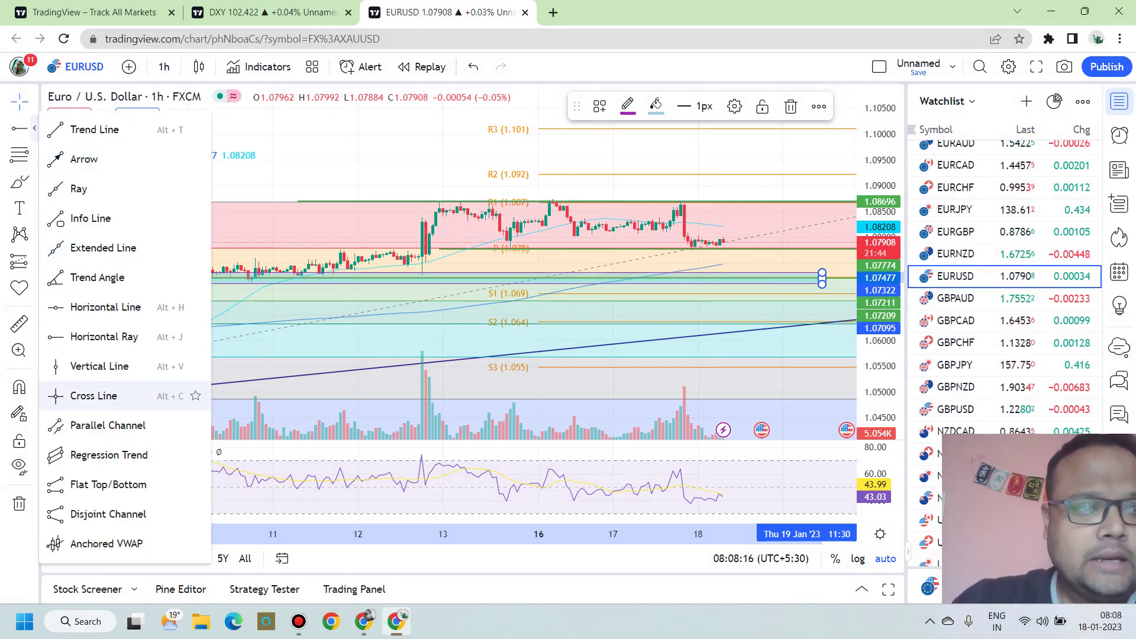
pyautogui.click(35, 182)
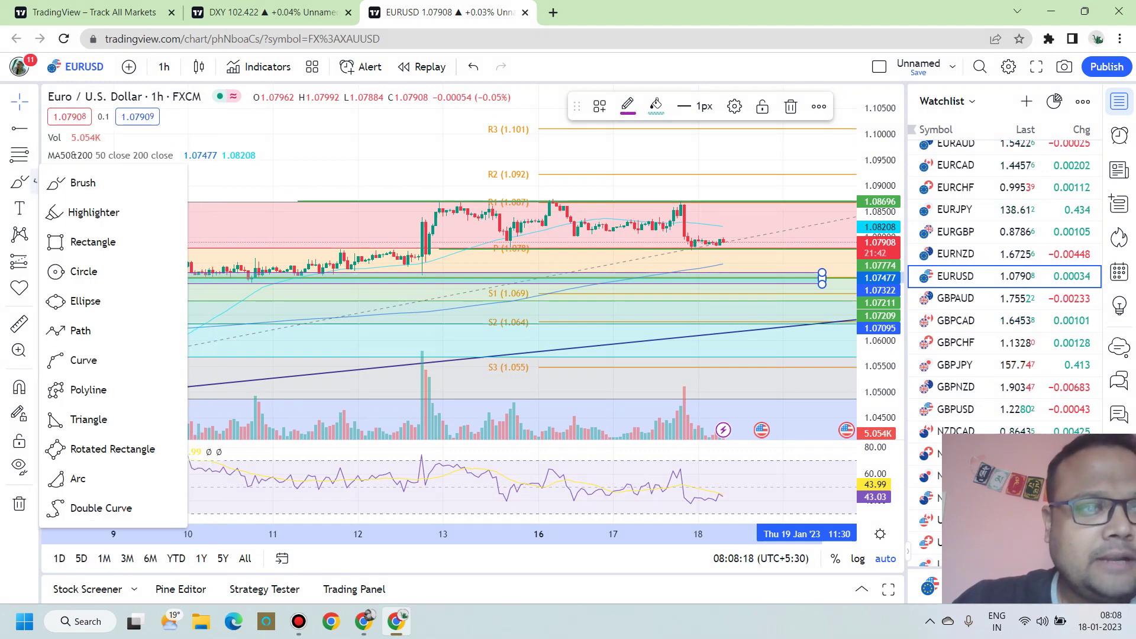
pyautogui.click(77, 329)
pyautogui.click(727, 238)
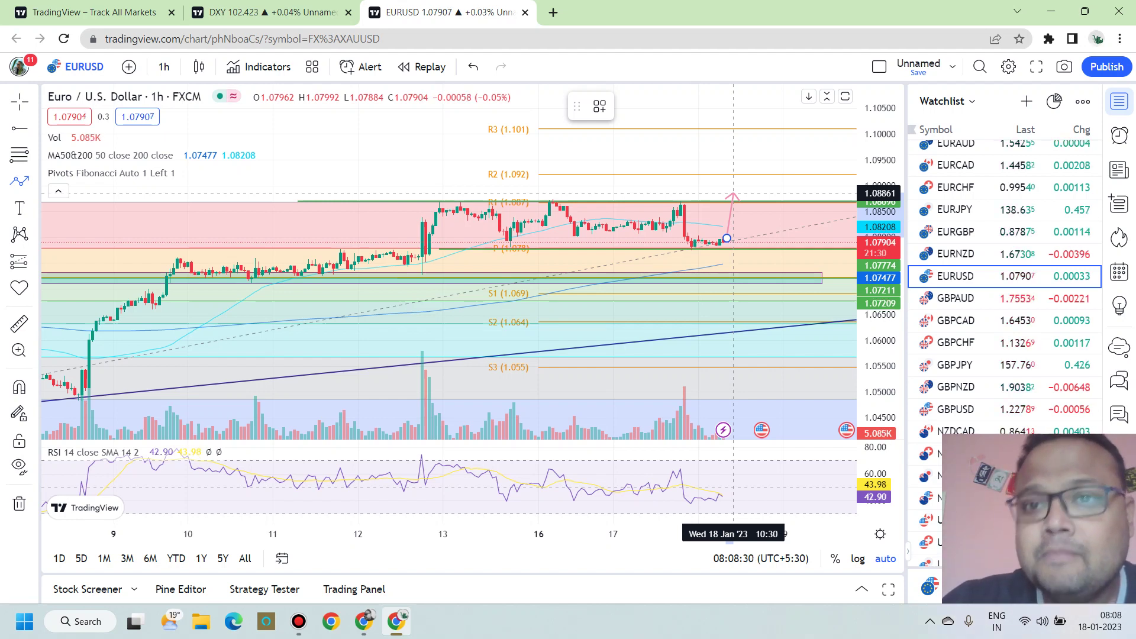
pyautogui.click(733, 194)
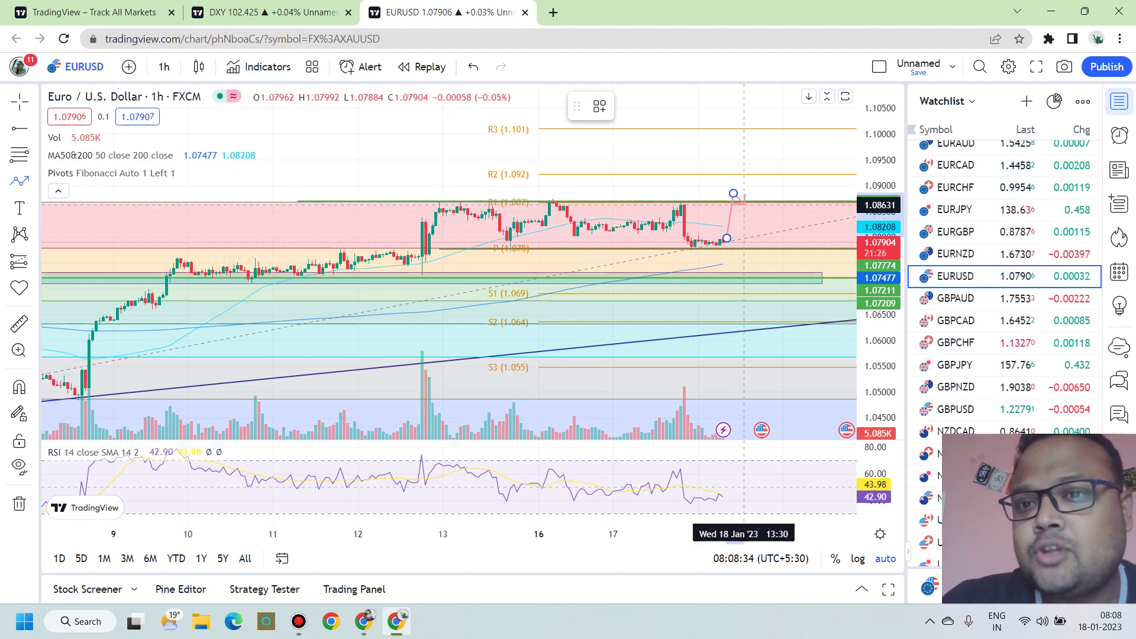
pyautogui.doubleClick(748, 222)
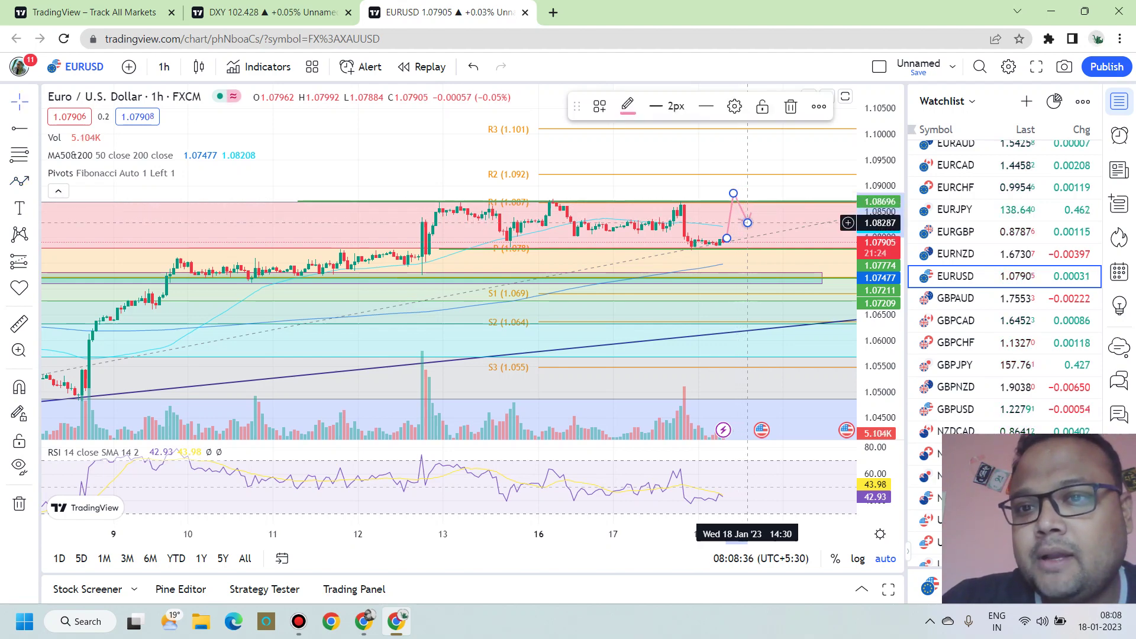
pyautogui.click(766, 167)
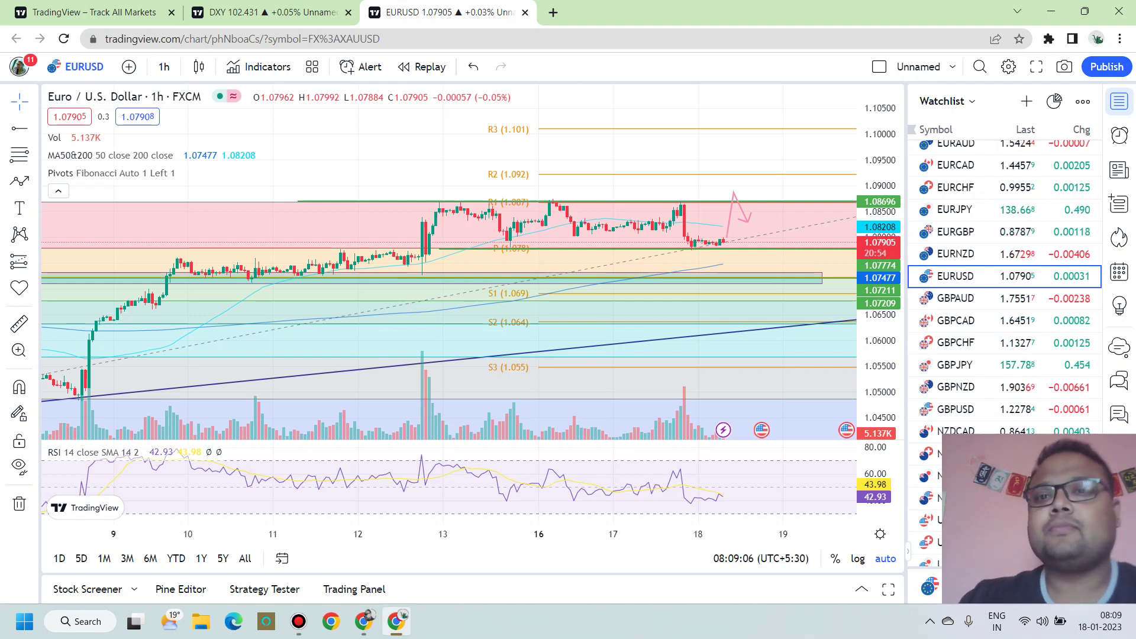
pyautogui.scroll(2, 668, 145)
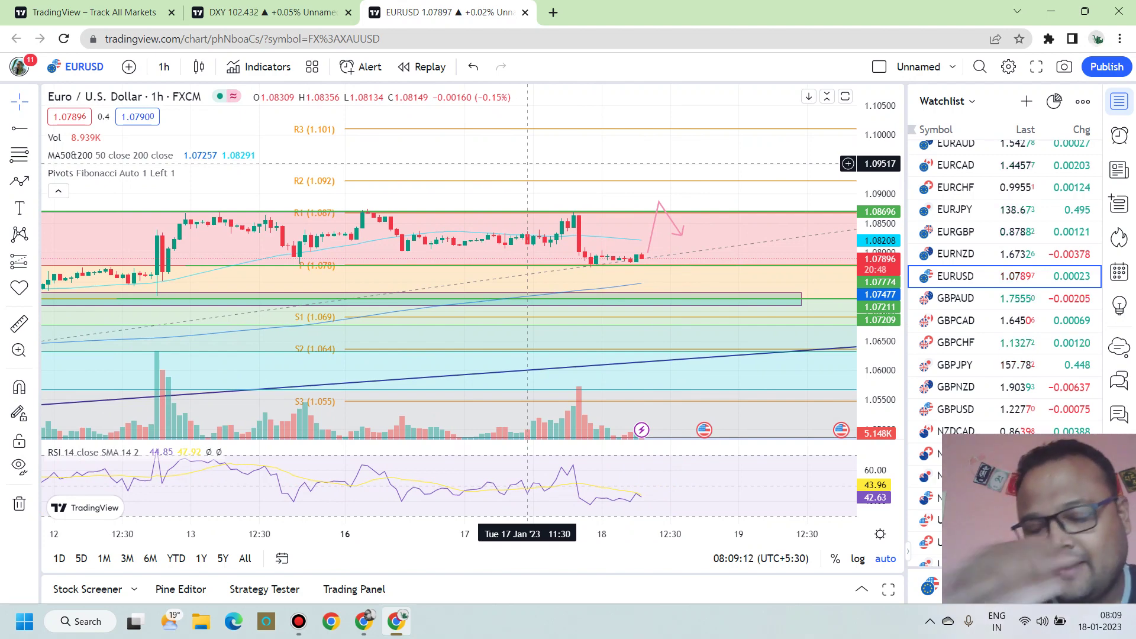
pyautogui.scroll(-3, 651, 130)
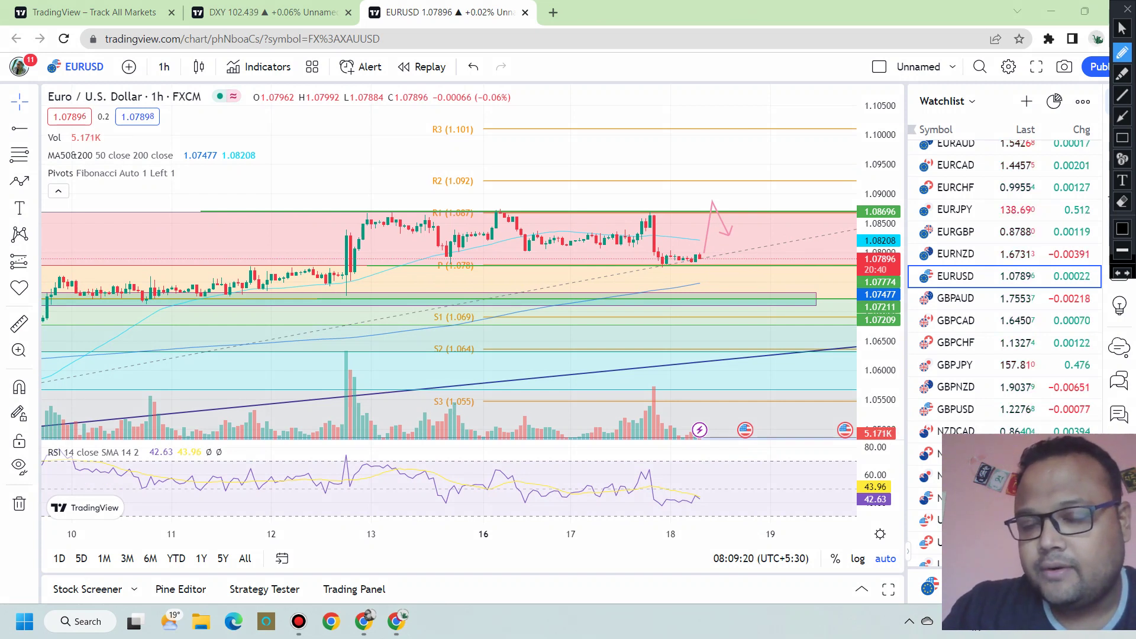
pyautogui.moveTo(705, 214)
pyautogui.mouseDown()
pyautogui.moveTo(706, 192)
pyautogui.moveTo(725, 227)
pyautogui.mouseUp()
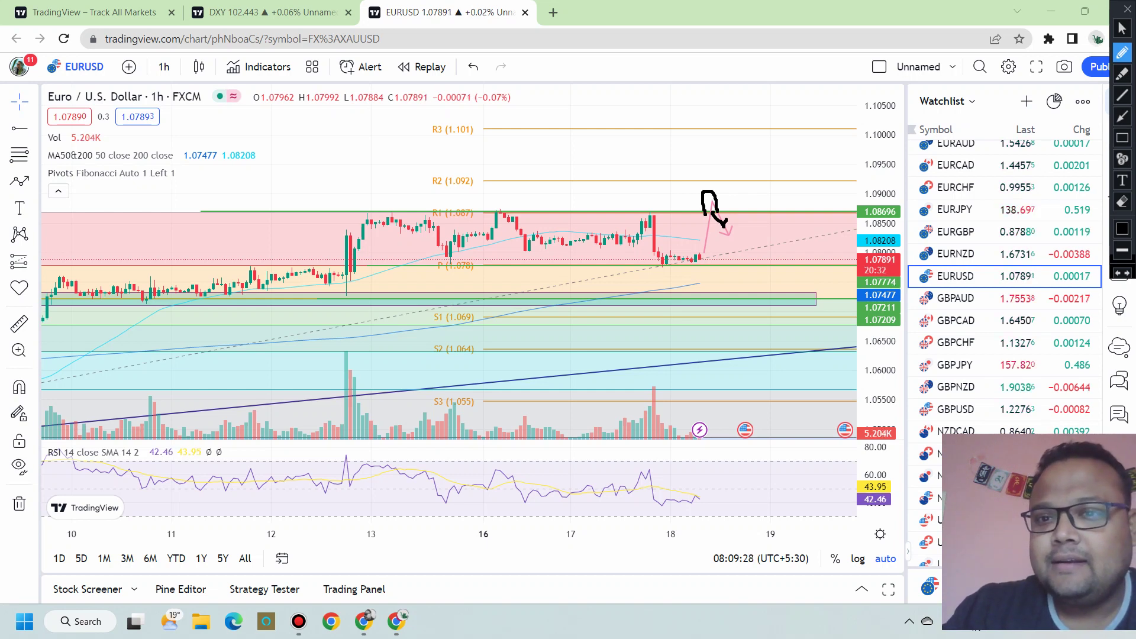
pyautogui.moveTo(783, 165); pyautogui.dragTo(818, 210)
pyautogui.moveTo(766, 304); pyautogui.dragTo(785, 333)
pyautogui.moveTo(753, 272)
pyautogui.mouseDown()
pyautogui.moveTo(914, 349)
pyautogui.moveTo(773, 250)
pyautogui.mouseUp()
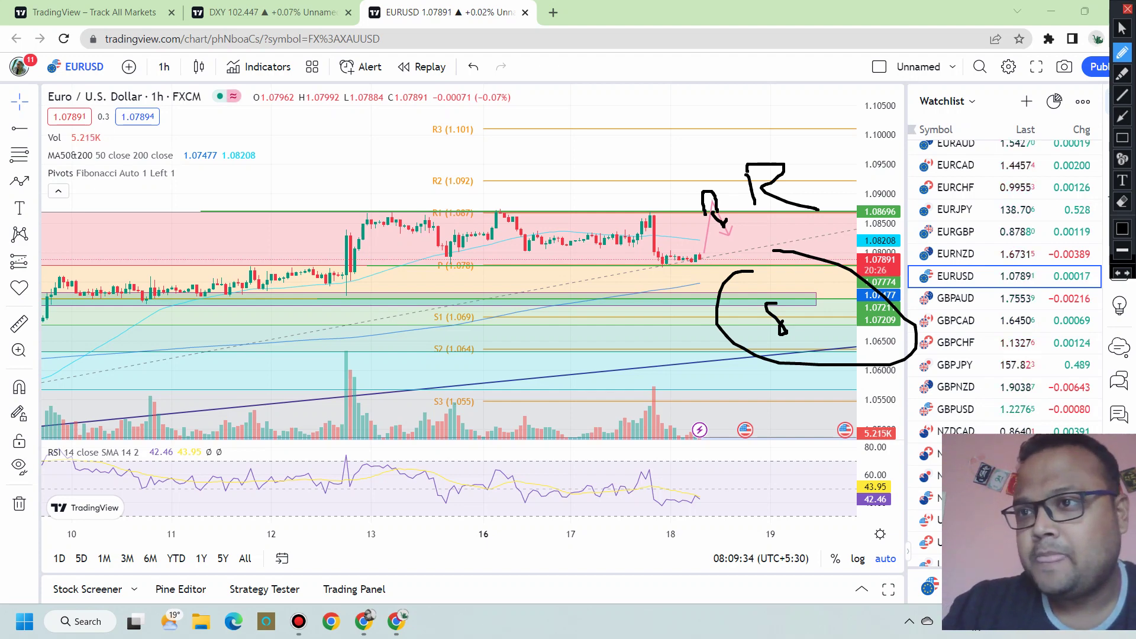
pyautogui.press('Escape')
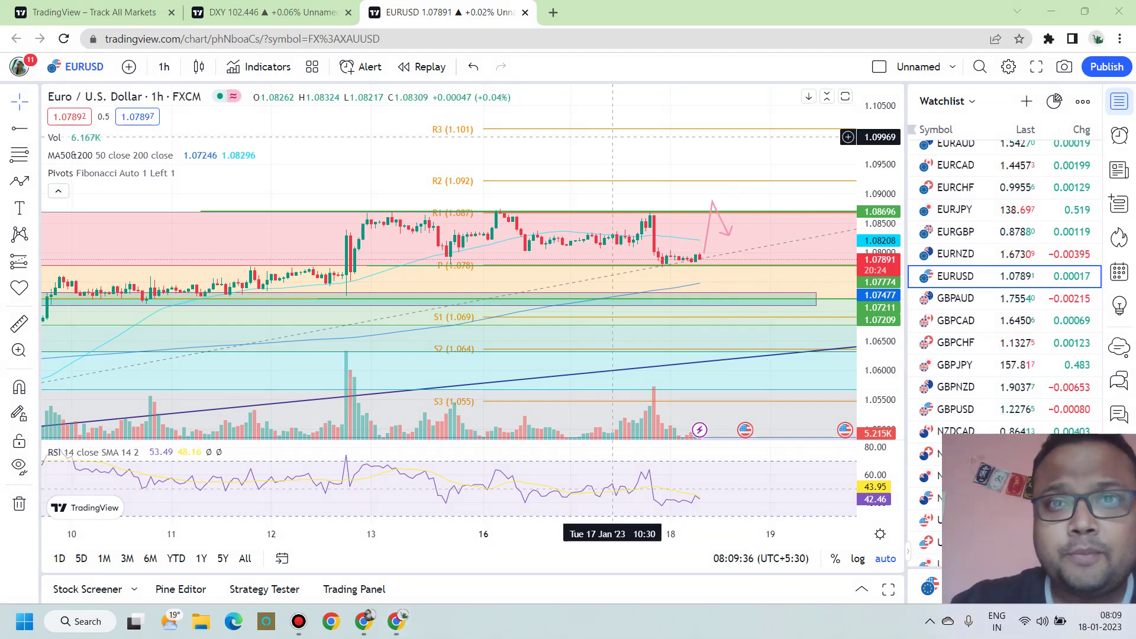